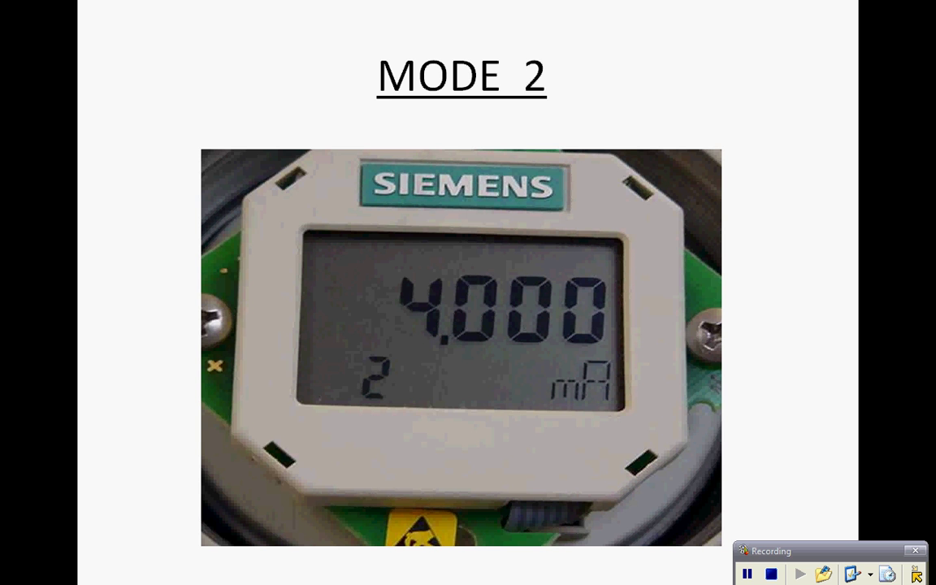
Step: Advance the slide show through MODE 3, 4 and 5 to MODE 6, showing 100.00 inH2O
key(Right)
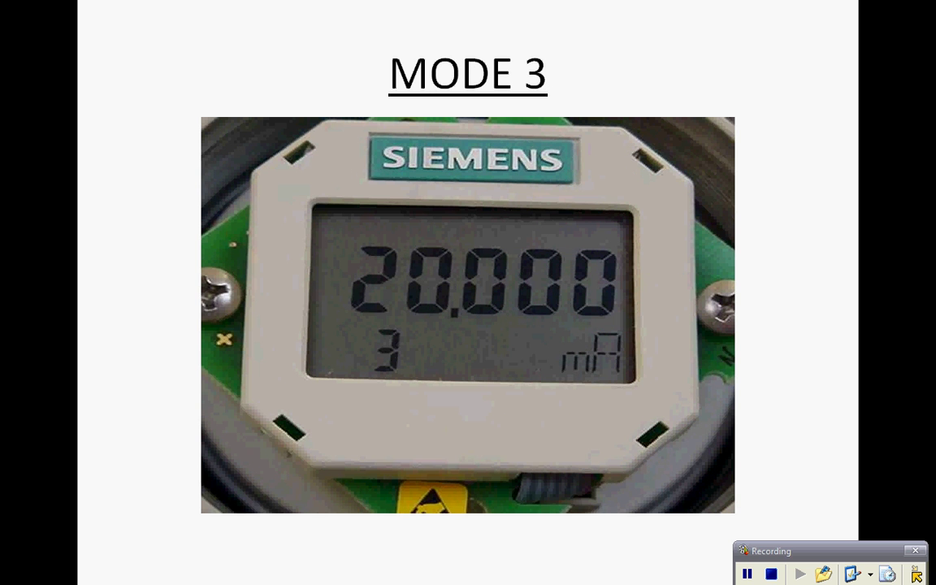
key(Right)
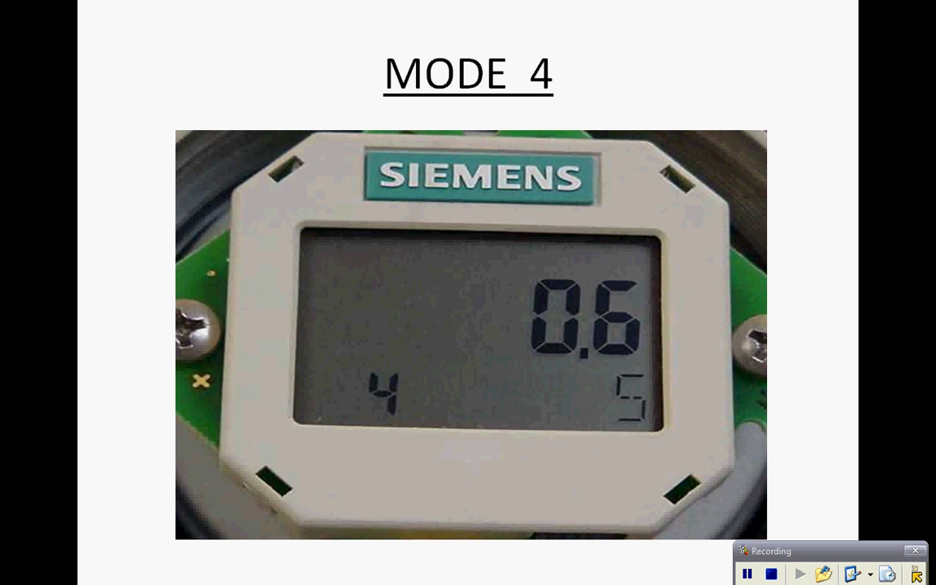
click(648, 388)
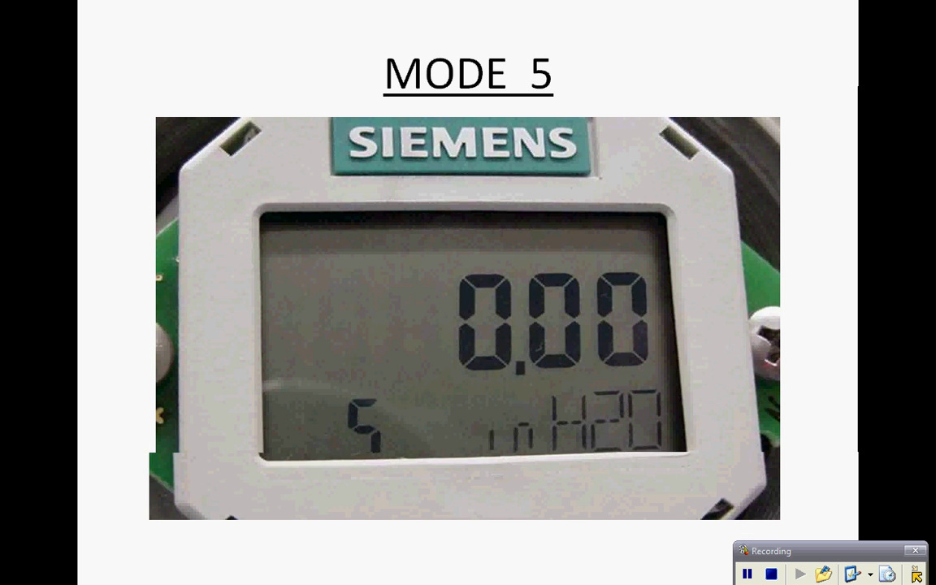
key(Right)
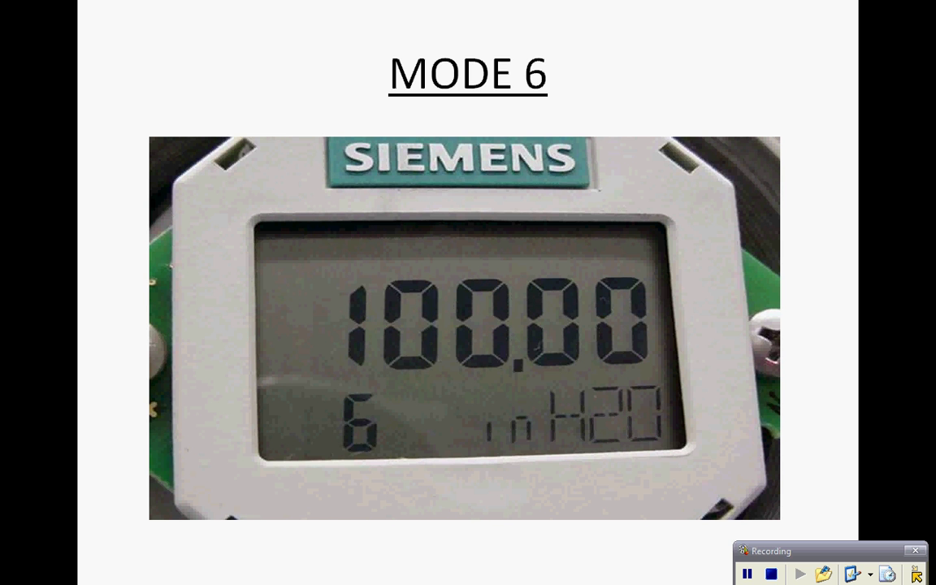
Step: Step through the MODE 7 to 10 slides to MODE 11, whose display reads Lin
key(Right)
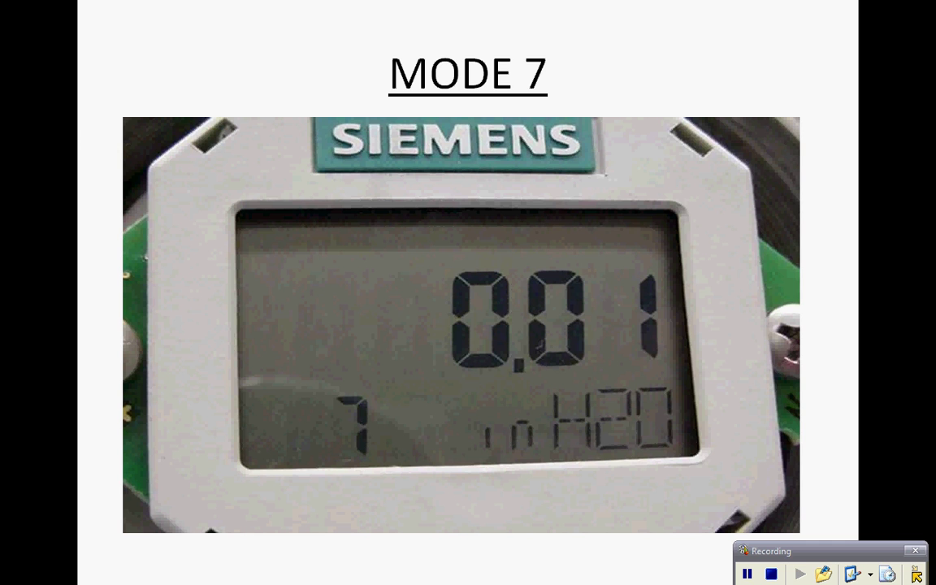
key(Right)
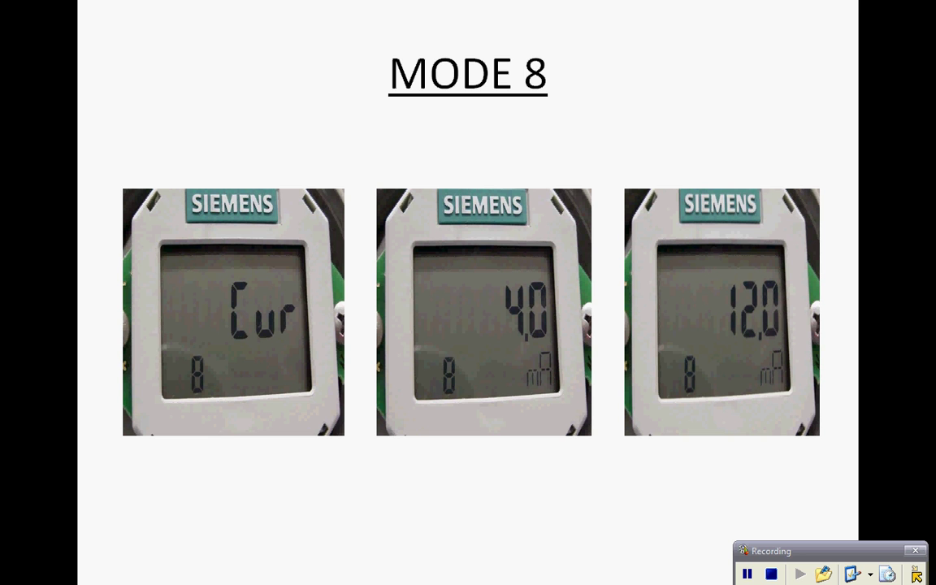
click(743, 324)
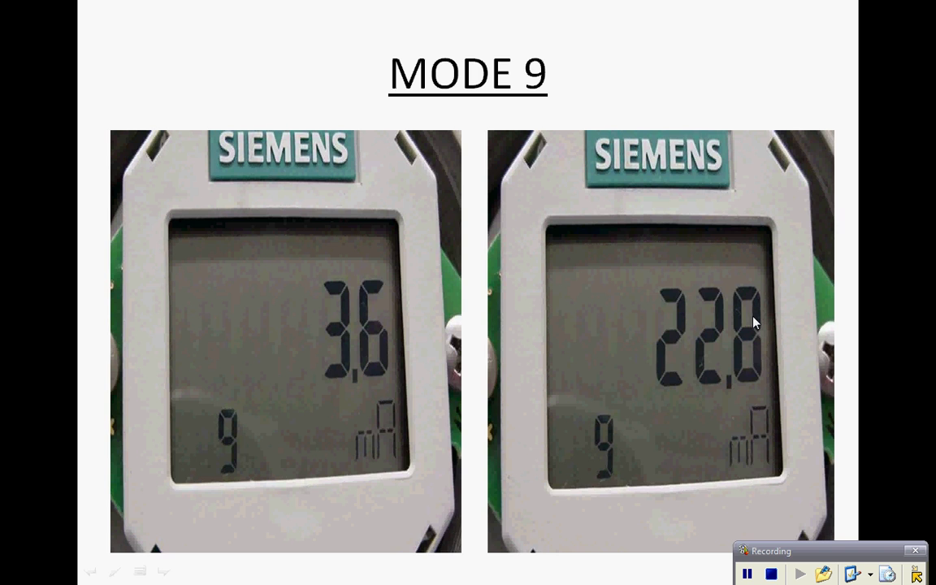
click(754, 323)
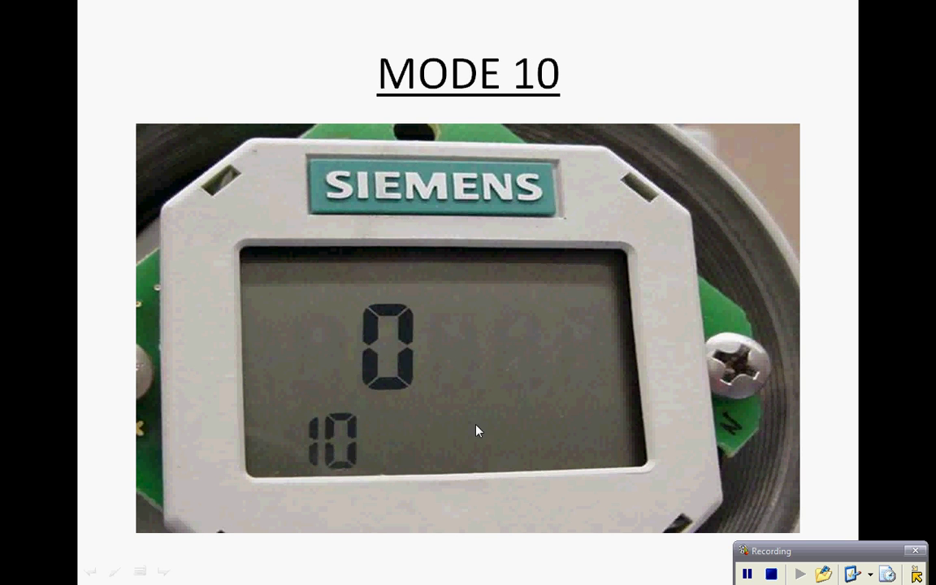
click(681, 364)
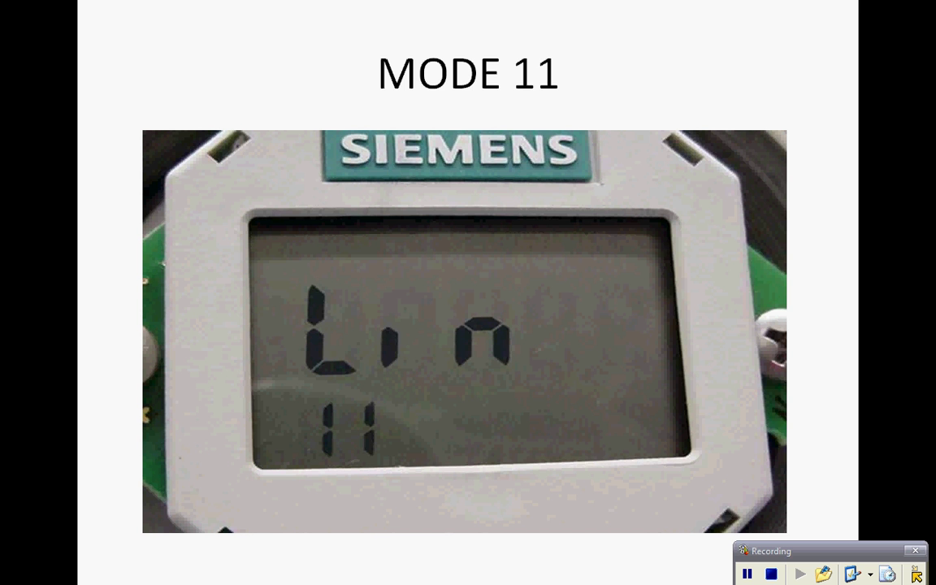
Step: Advance through the MODE 12, 13 and 14 slides, then end the slide show
key(Right)
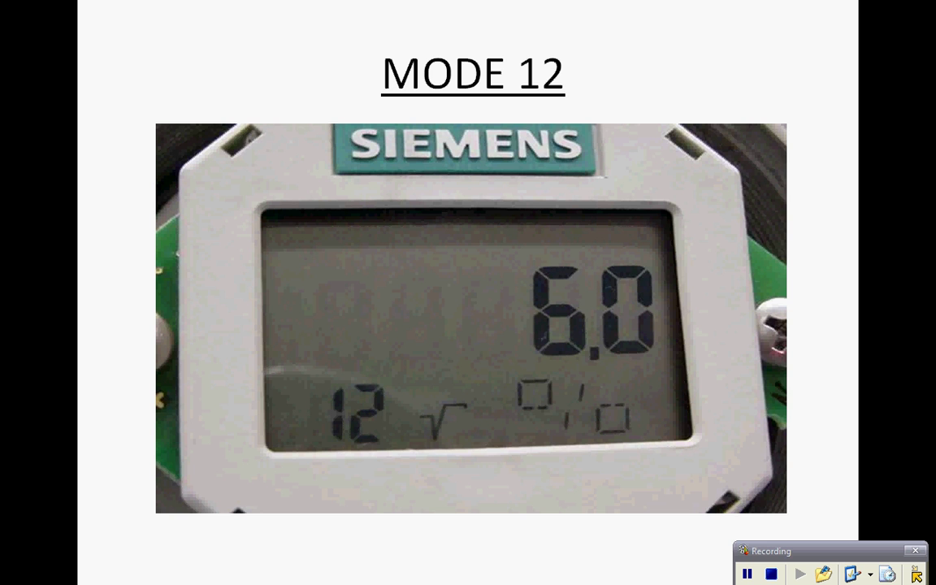
key(Right)
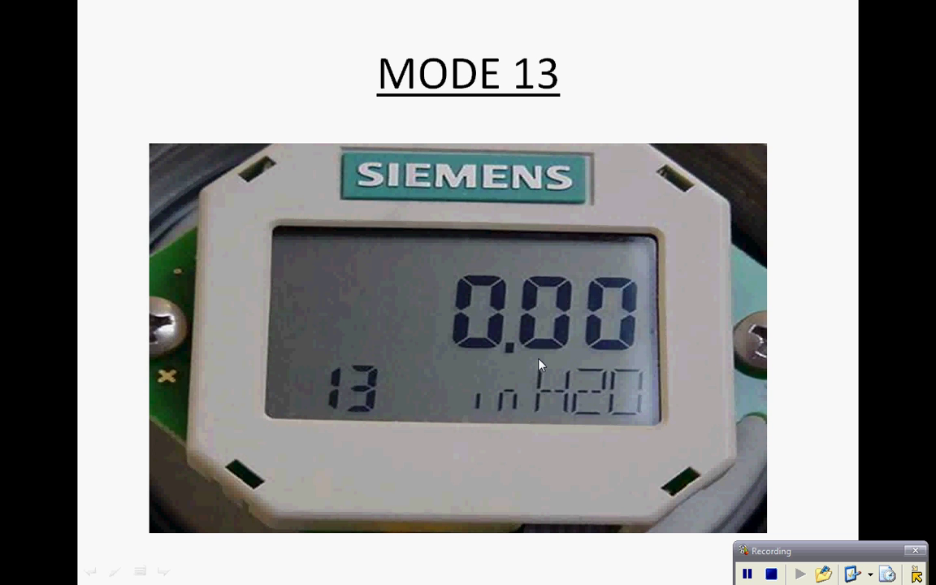
key(Right)
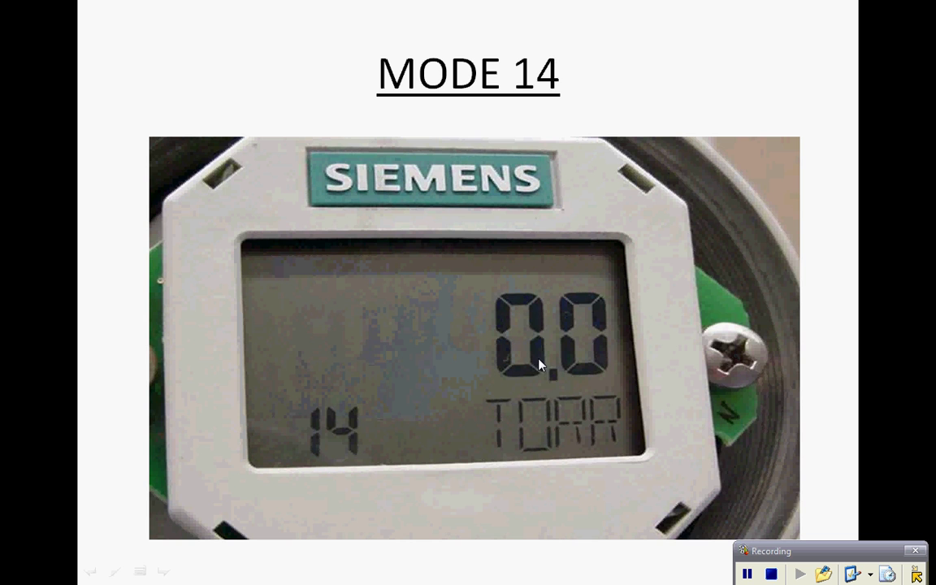
click(749, 576)
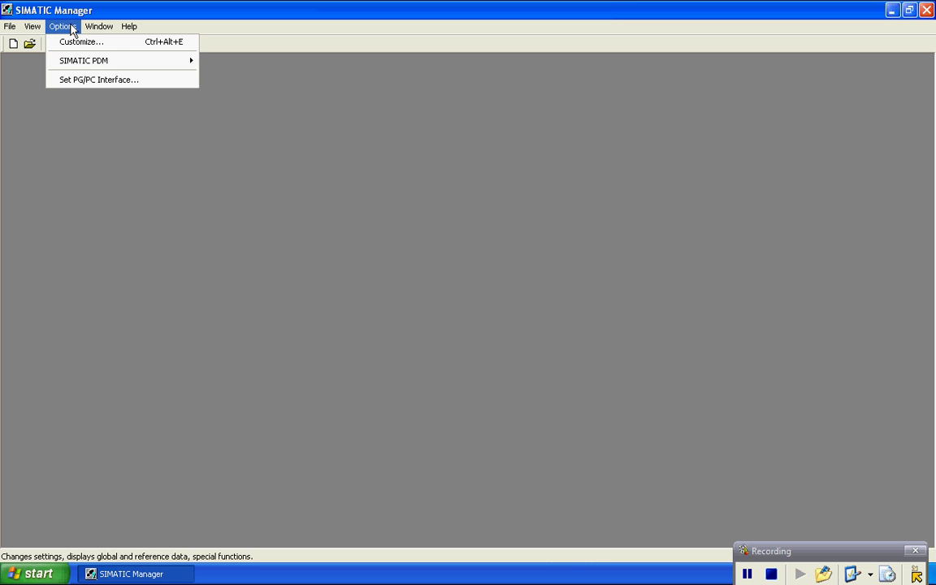
Step: Start the SIMATIC PDM LifeList from SIMATIC Manager's Options menu
mouse_move(91, 65)
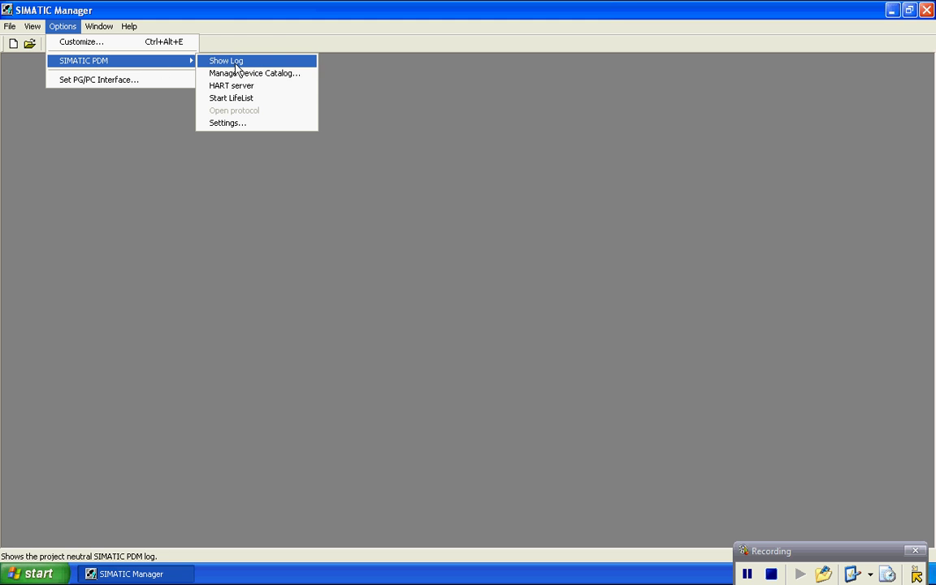
click(267, 103)
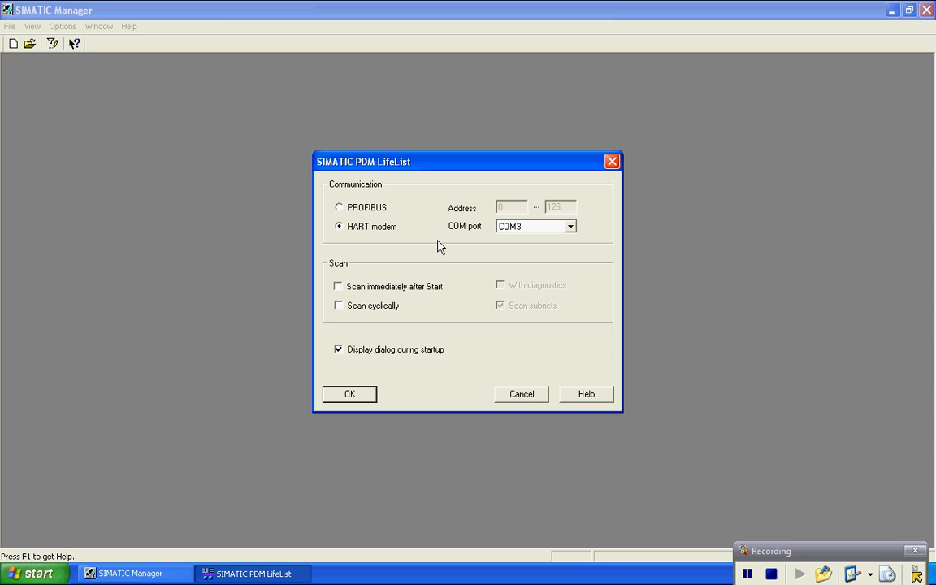
Step: Accept HART modem on COM3, scan for devices, and open the found GILDP device
click(350, 394)
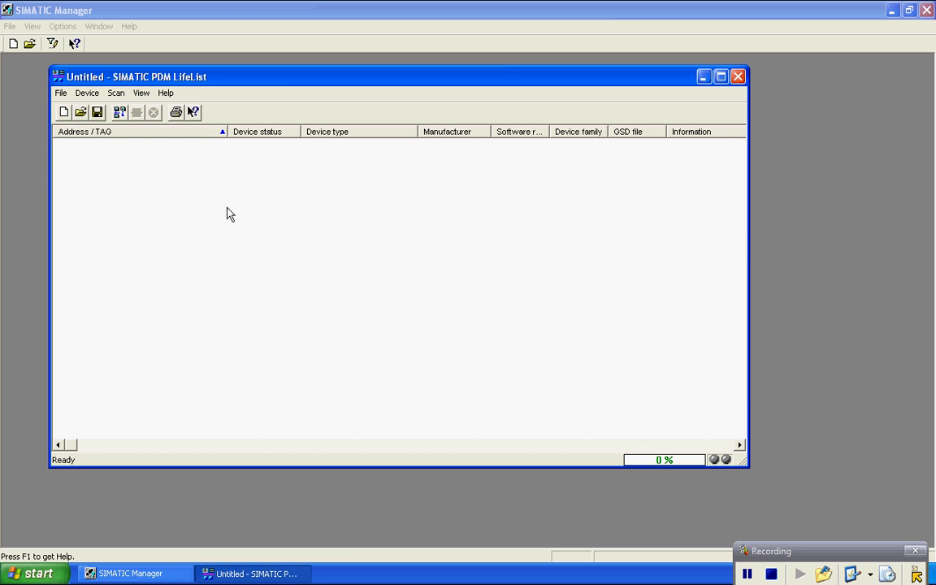
click(122, 95)
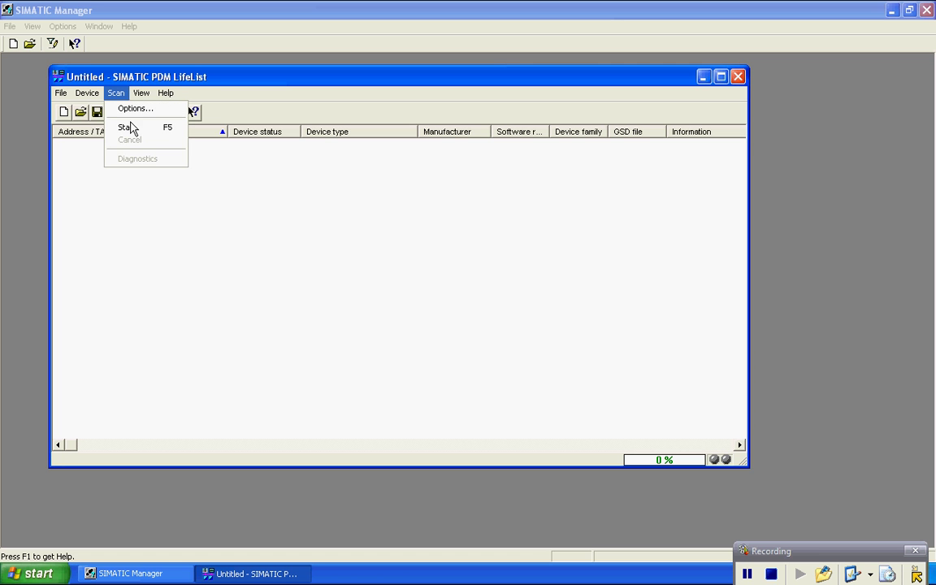
click(132, 128)
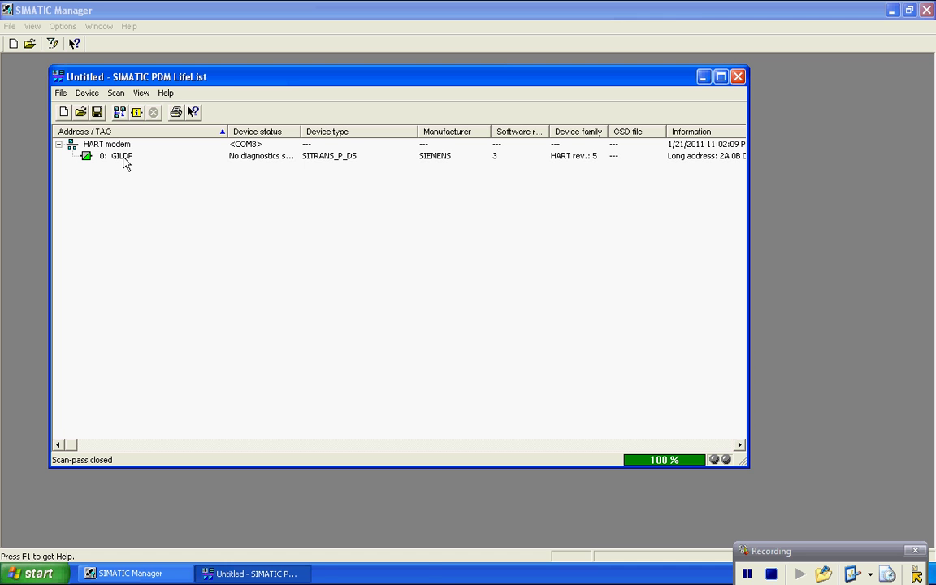
double_click(122, 156)
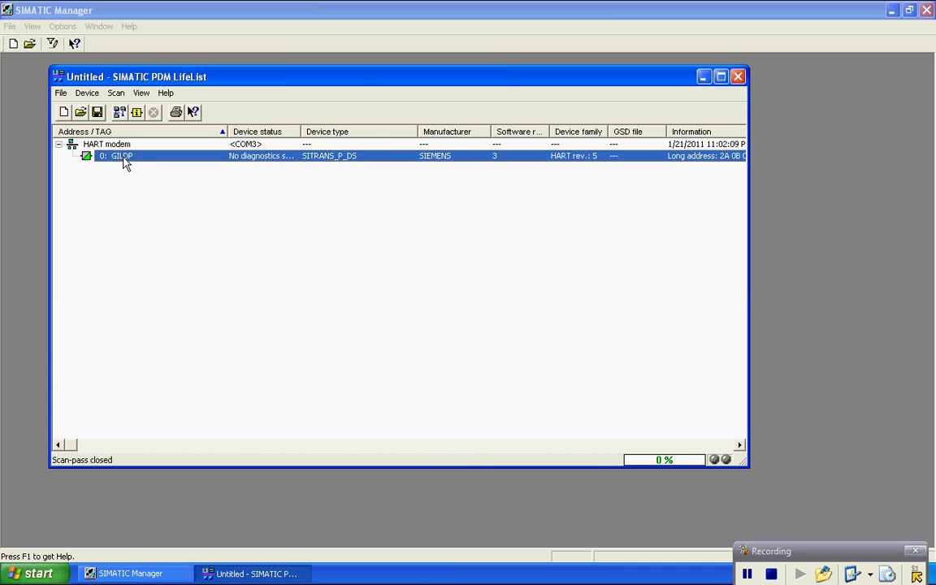
Step: Open GILDP as Specialist and select the Differential Pressure 1600mbar, PN160 device type
double_click(122, 156)
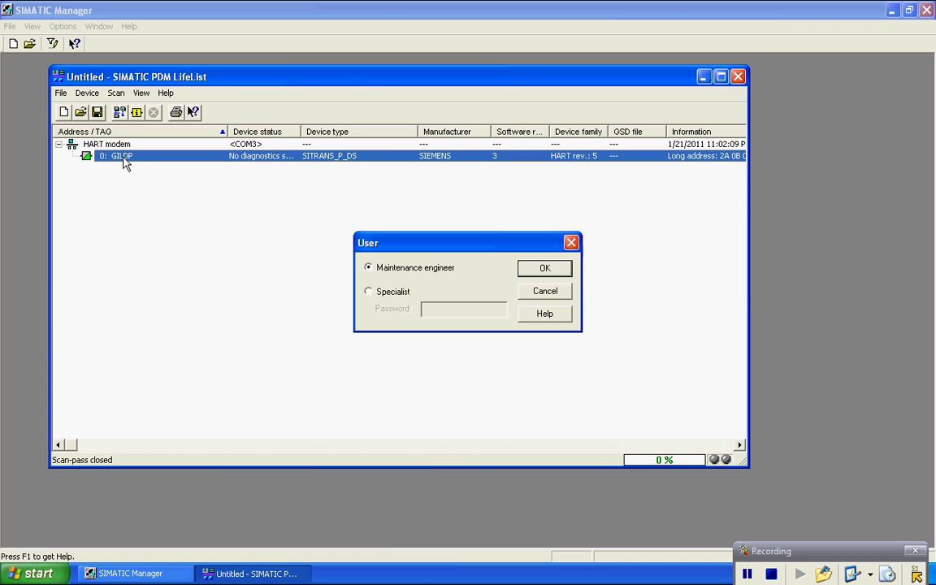
click(373, 291)
click(545, 269)
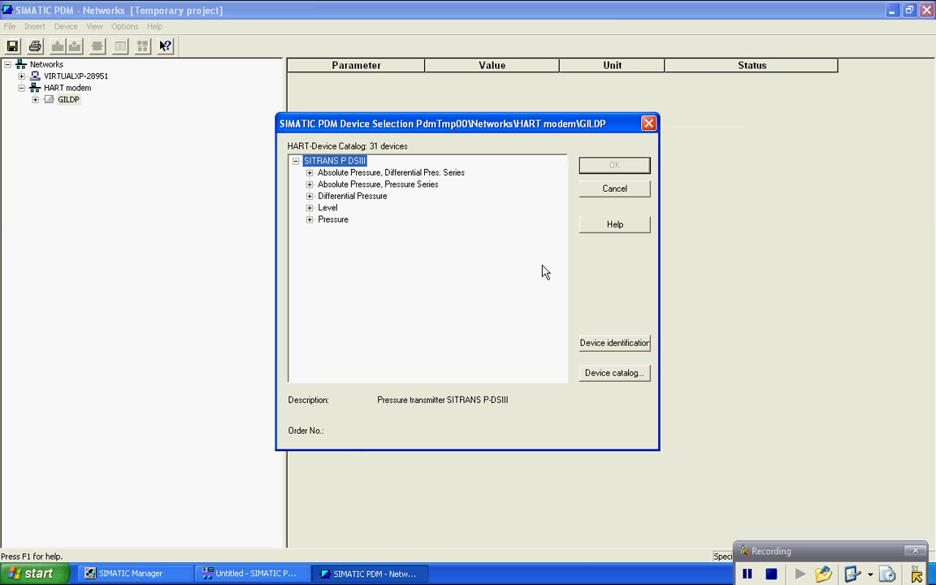
click(310, 196)
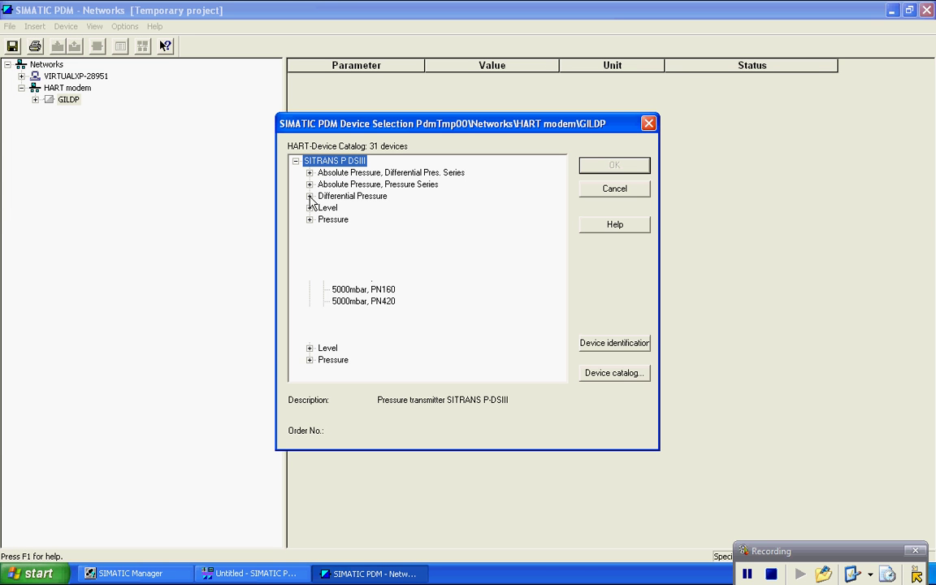
double_click(359, 208)
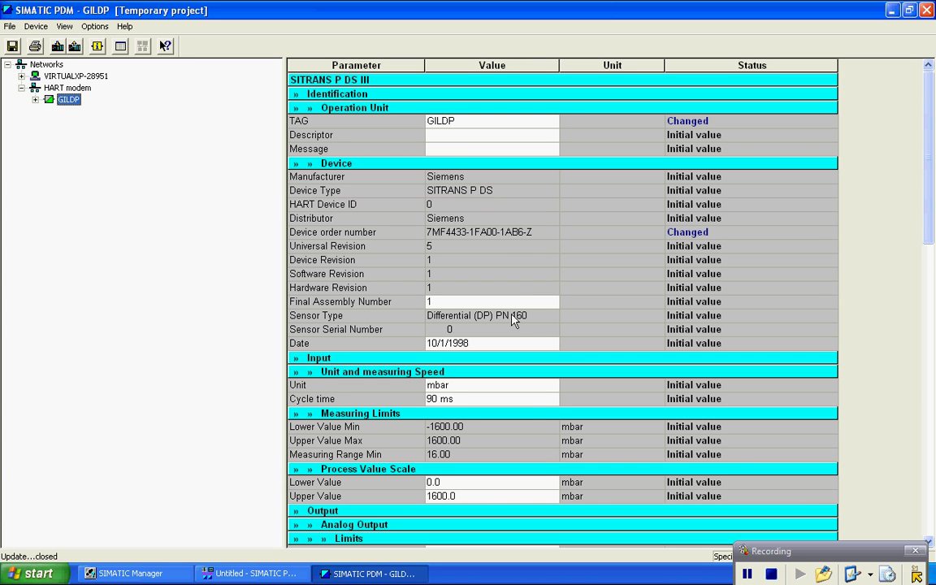
Step: Change GILDP's Unit parameter from mbar to psi
click(930, 542)
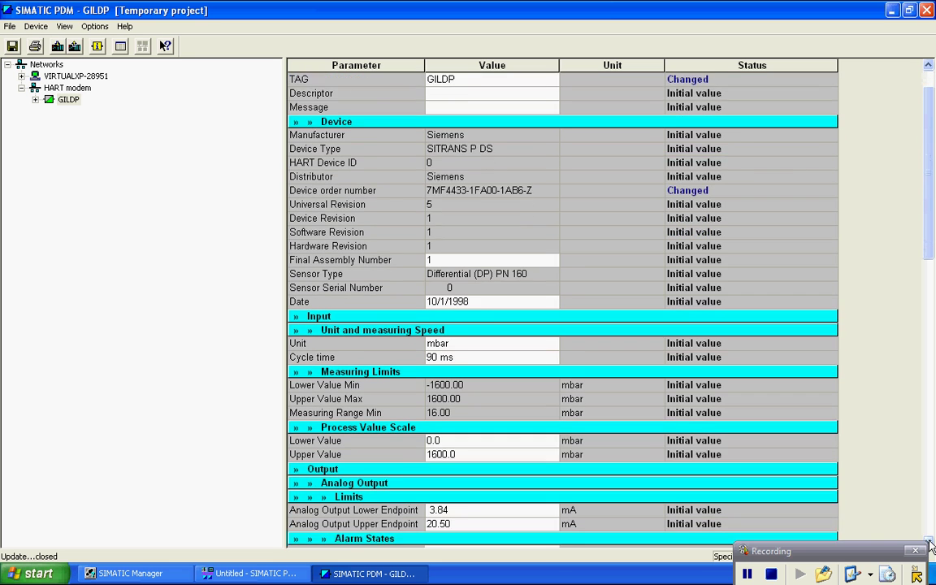
click(457, 291)
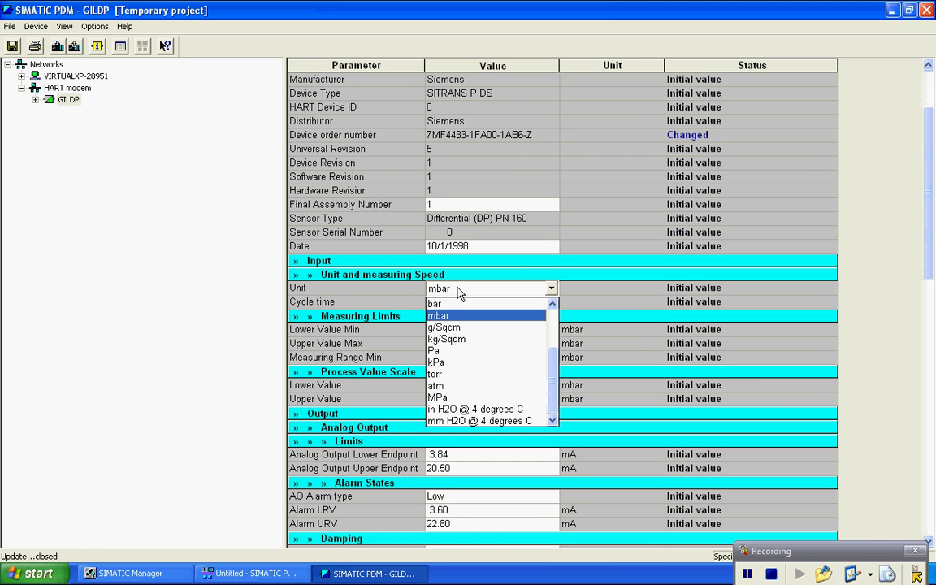
click(553, 323)
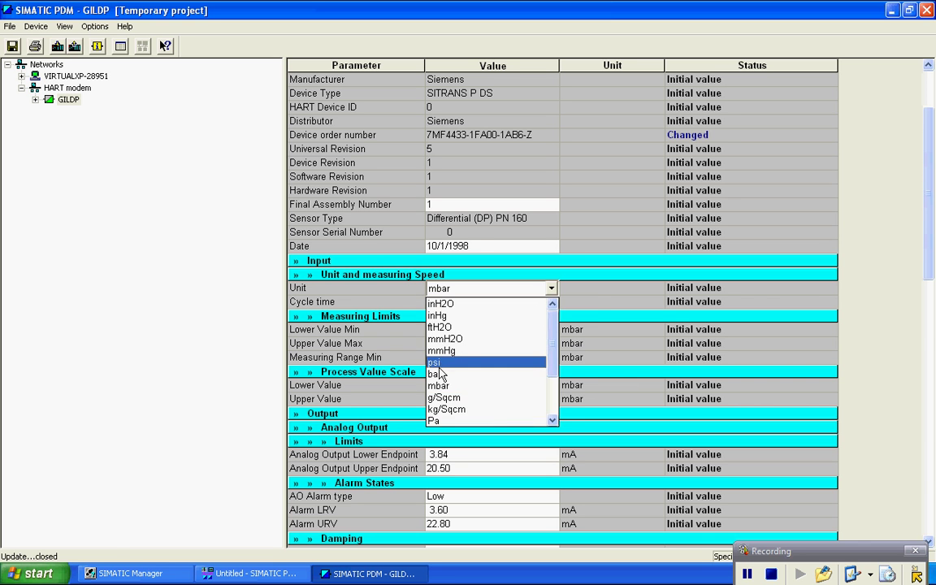
click(451, 362)
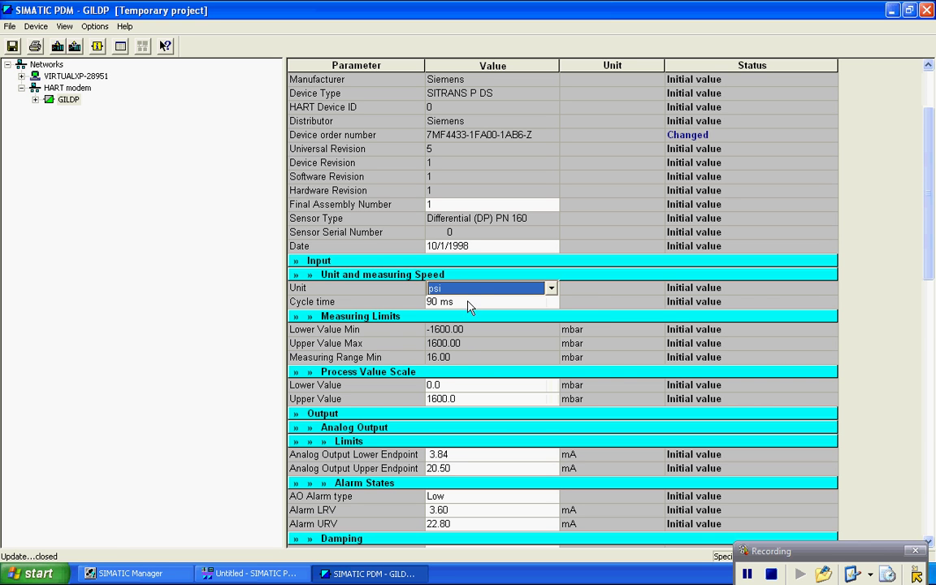
Step: Download the parameters to GILDP, confirm overwriting the device data, and close the results
click(58, 46)
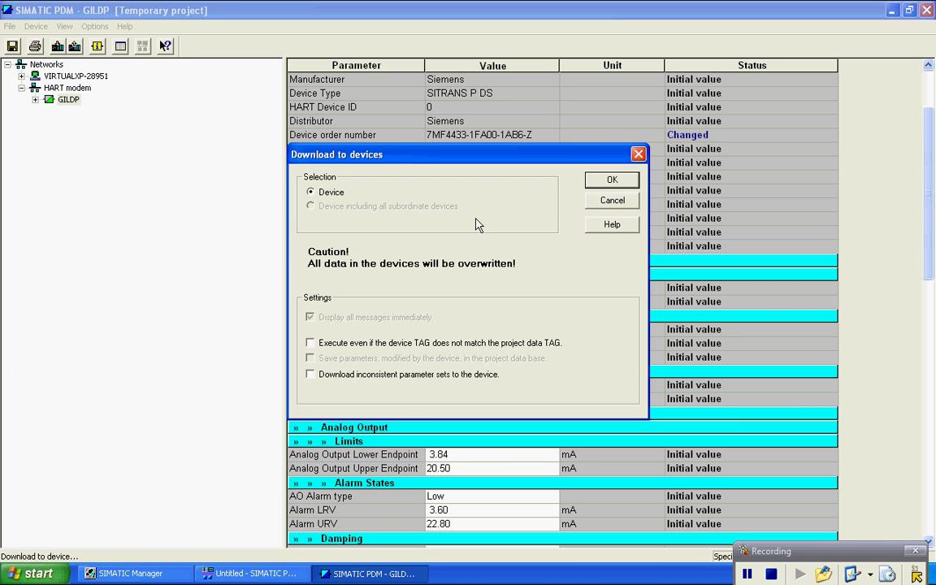
click(611, 181)
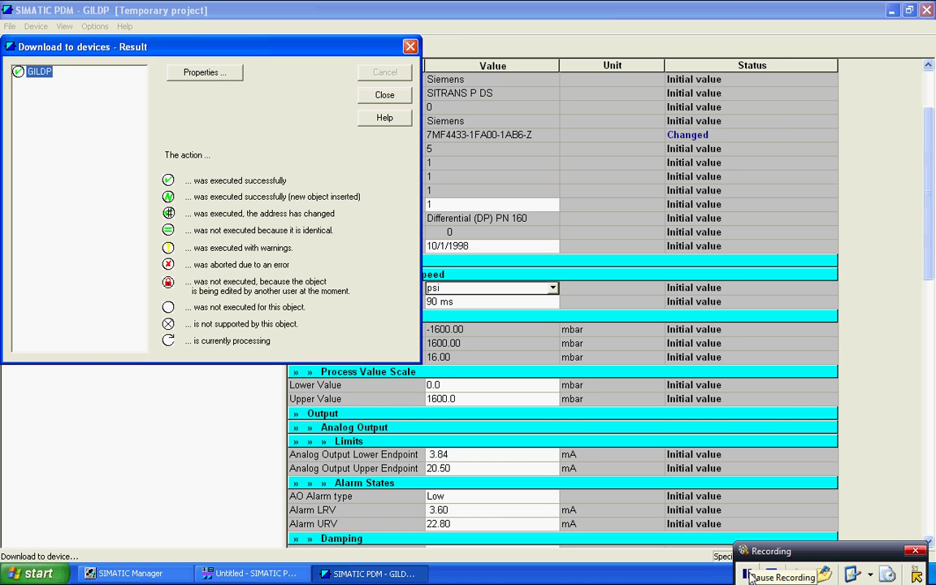
click(384, 95)
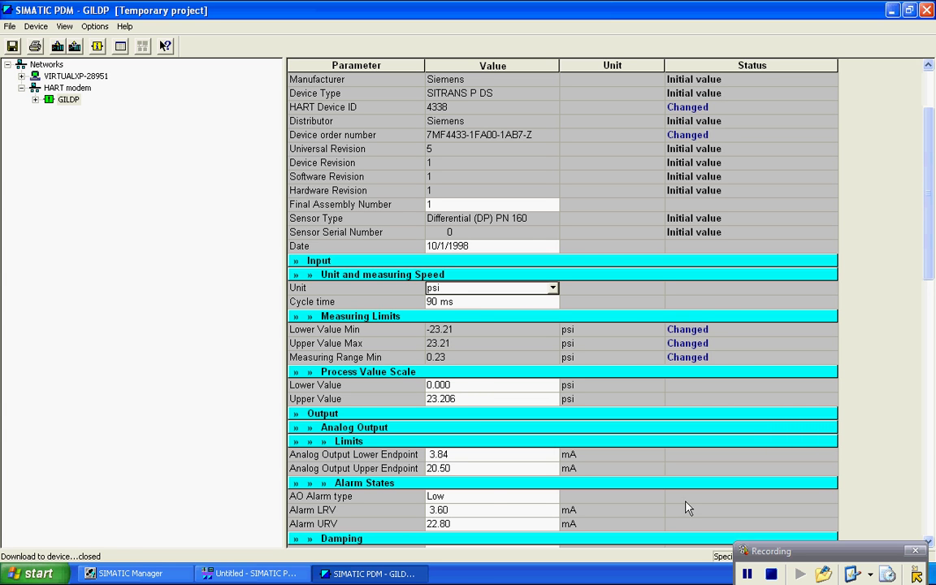
click(928, 541)
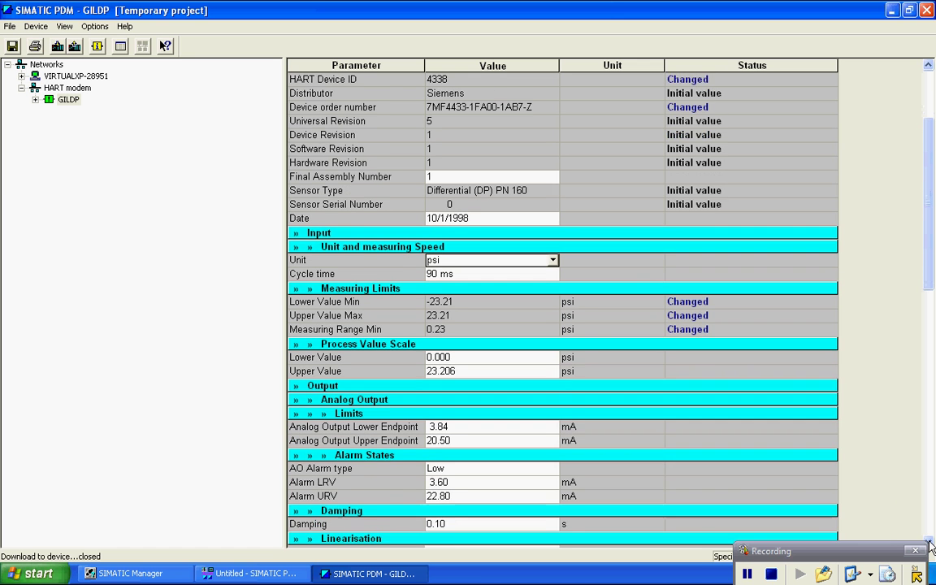
scroll(929, 541, down, 3)
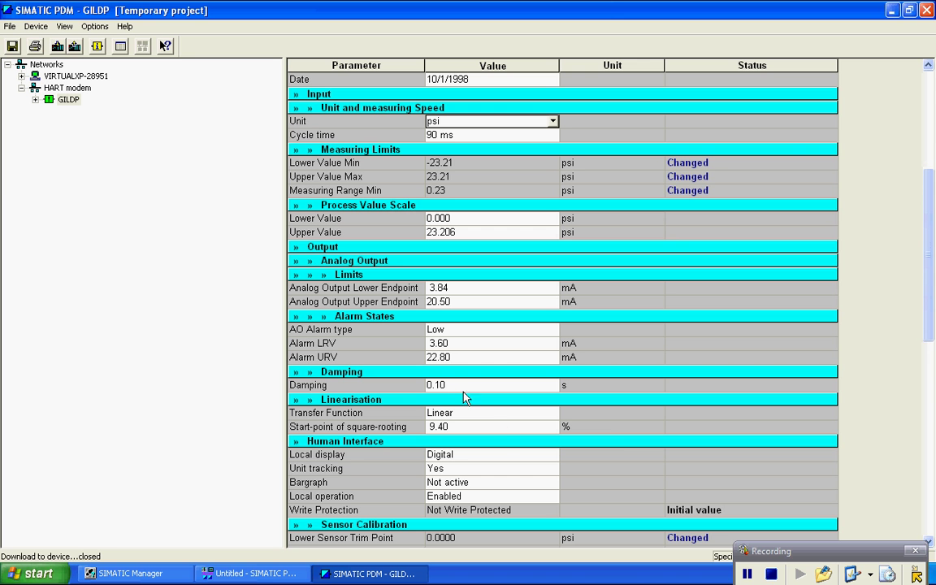
click(930, 541)
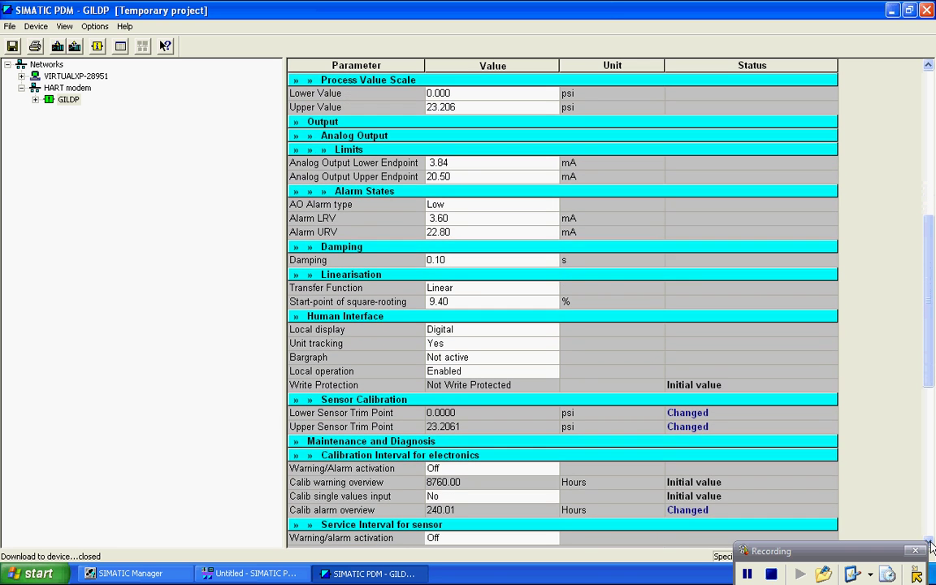
drag(930, 541, 929, 541)
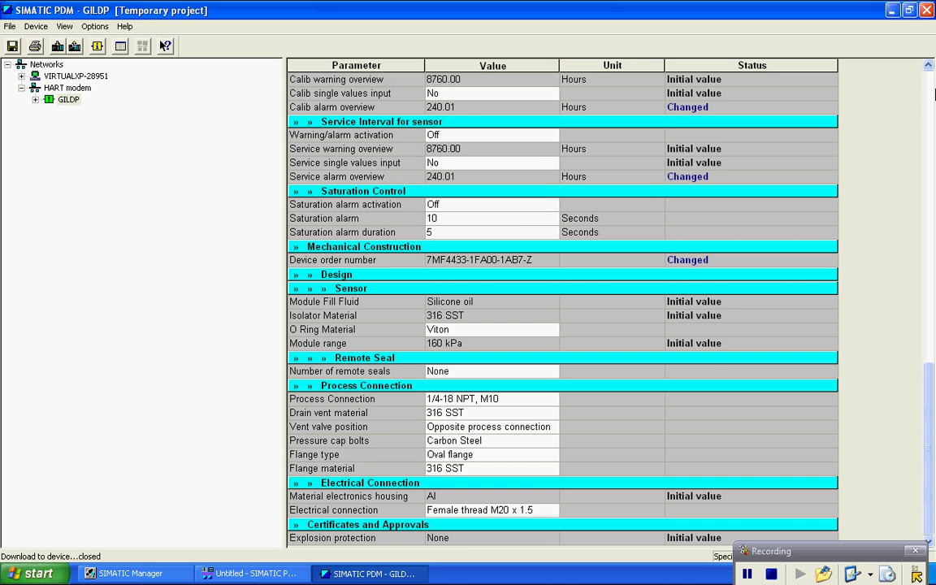
click(928, 67)
drag(928, 68, 928, 69)
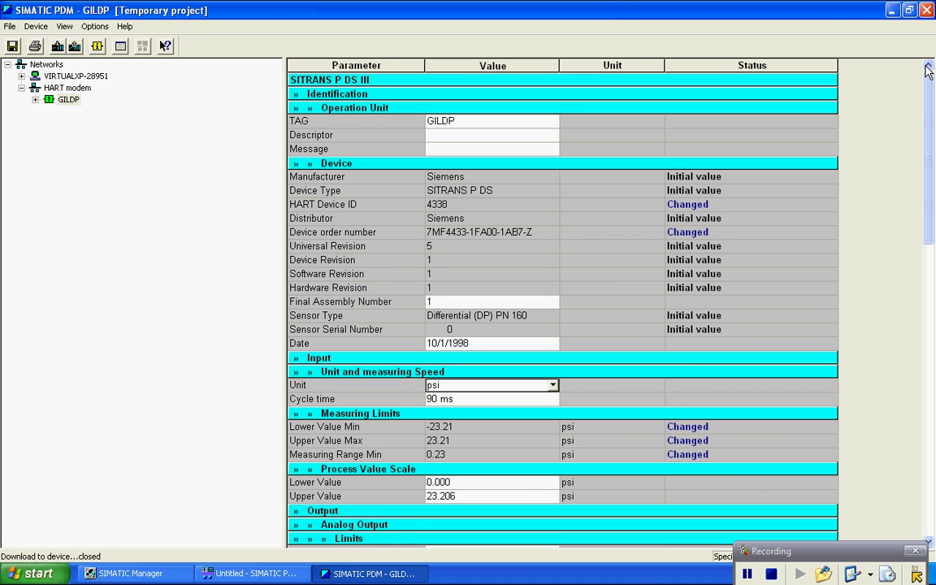